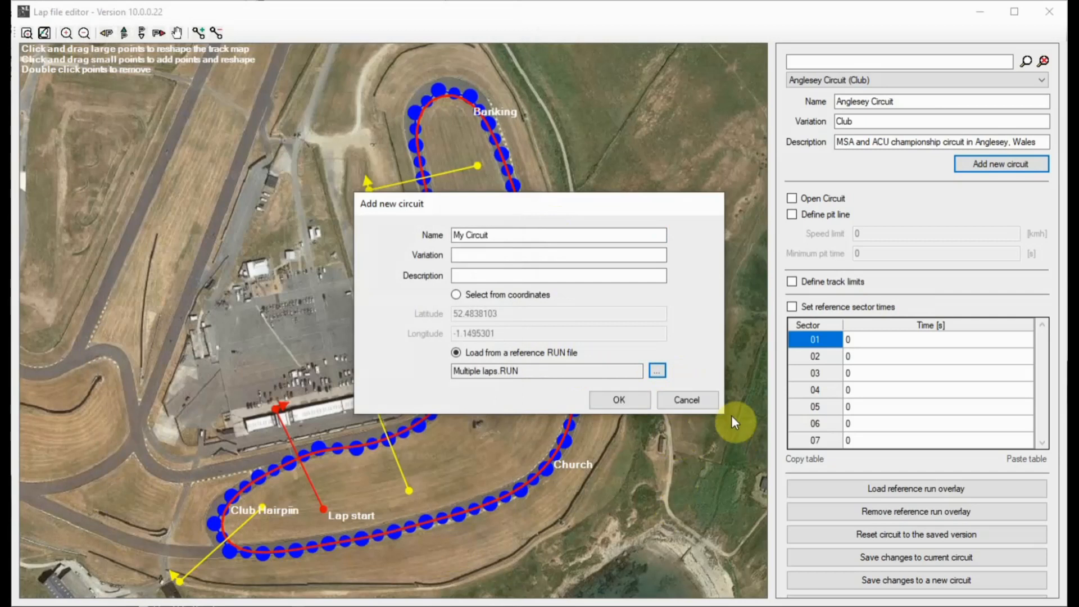
Create the new circuit My Circuit from the reference run, with variation Normal and description Local Track
left_click(632, 400)
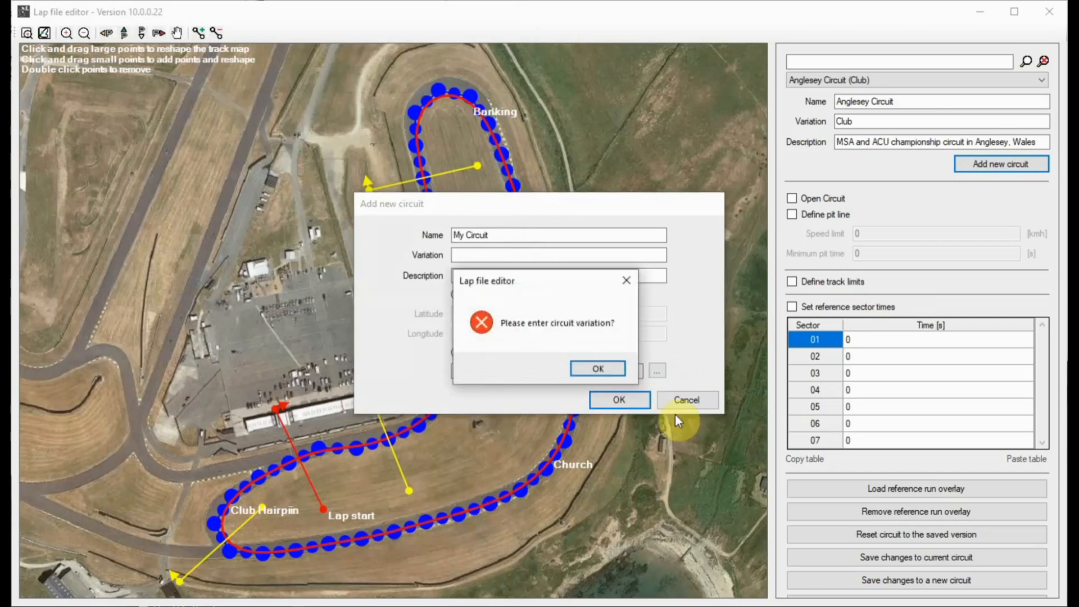
left_click(598, 369)
left_click(503, 254)
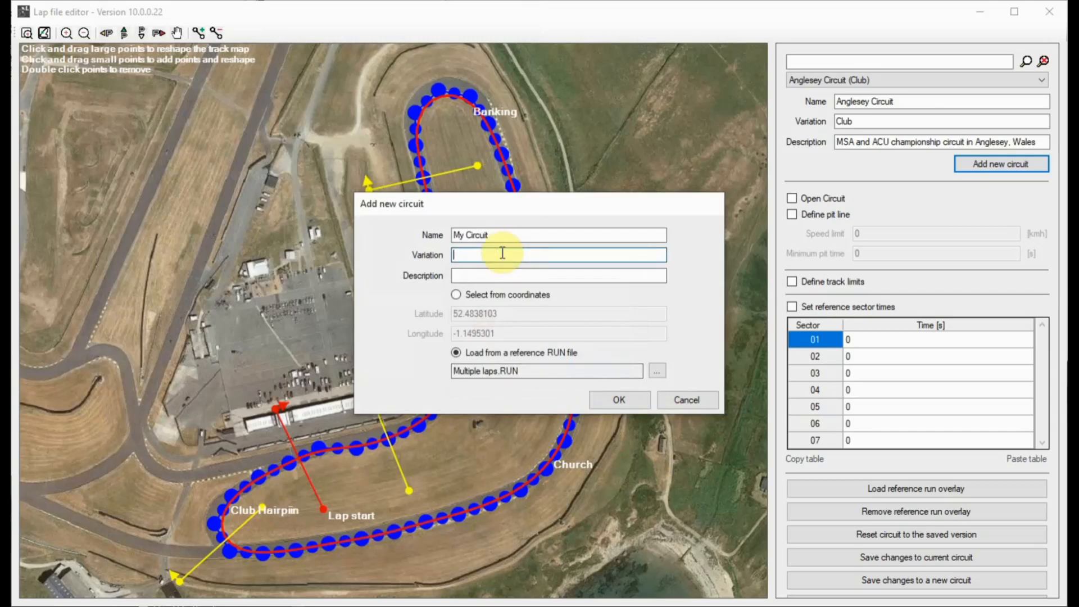
type("Normal")
left_click(509, 274)
type("Ra")
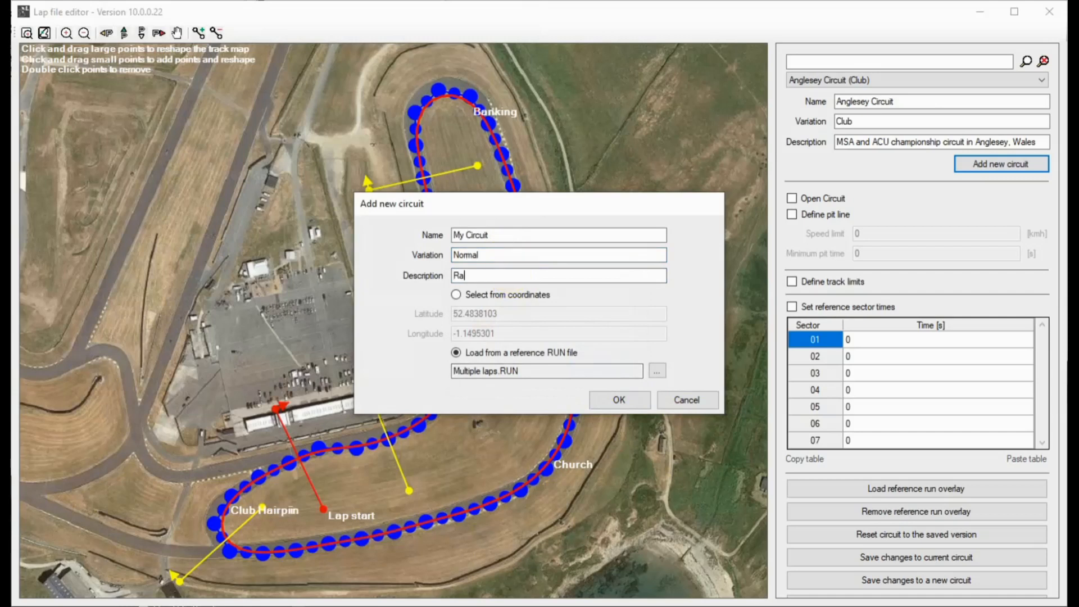
key("BackSpace")
key("BackSpace")
type("Local Track")
left_click(632, 398)
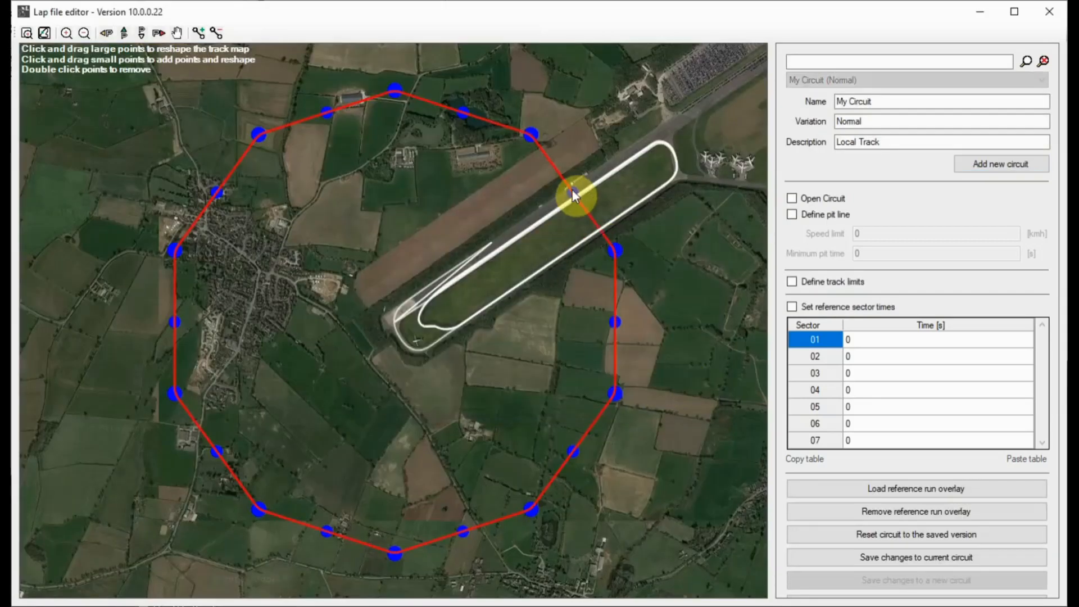
Move the default outline's east and south points onto the reference run's northeast bend and southeast straight
left_click_drag(530, 134, 669, 142)
left_click_drag(618, 253, 684, 162)
left_click_drag(615, 395, 609, 218)
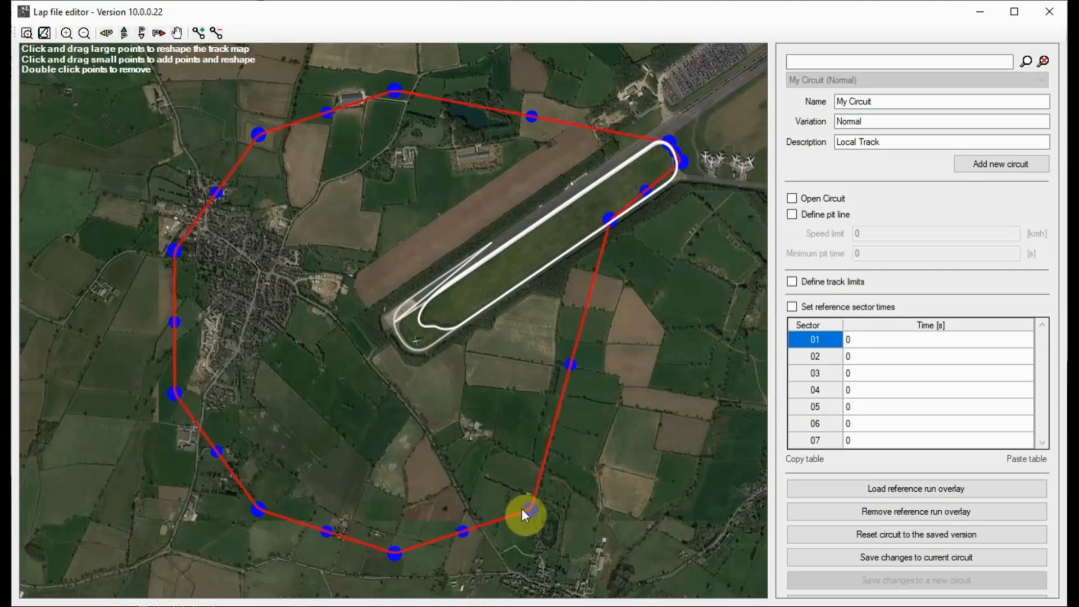
left_click_drag(527, 509, 539, 271)
left_click_drag(396, 552, 468, 315)
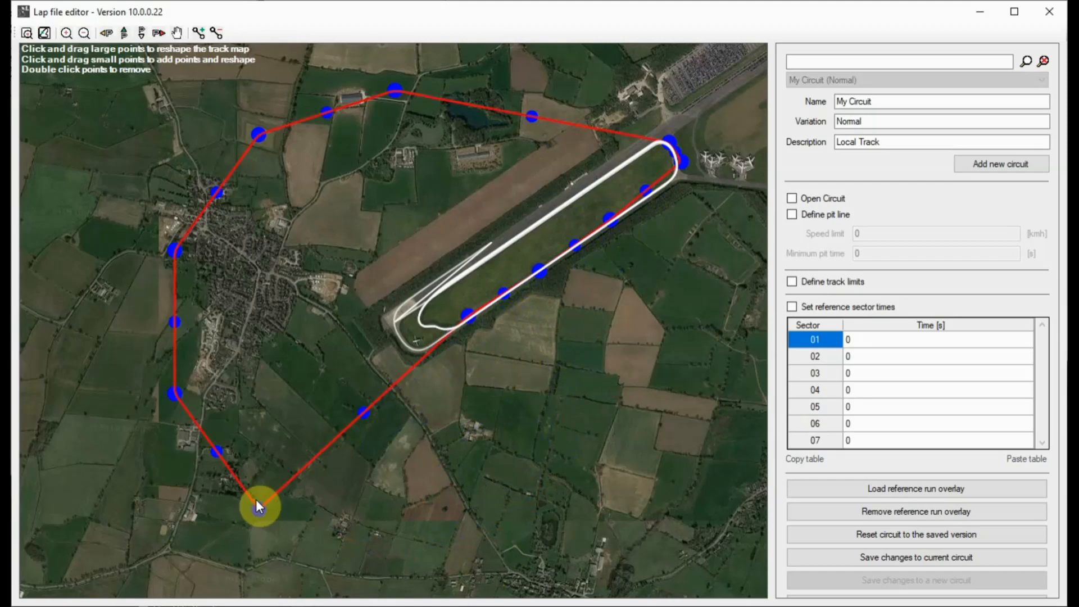
Move the remaining outline points onto the reference run's southwest end and northwest straight
left_click_drag(259, 509, 434, 326)
left_click_drag(173, 392, 410, 321)
left_click_drag(176, 252, 427, 296)
left_click_drag(259, 135, 490, 246)
left_click_drag(394, 89, 589, 188)
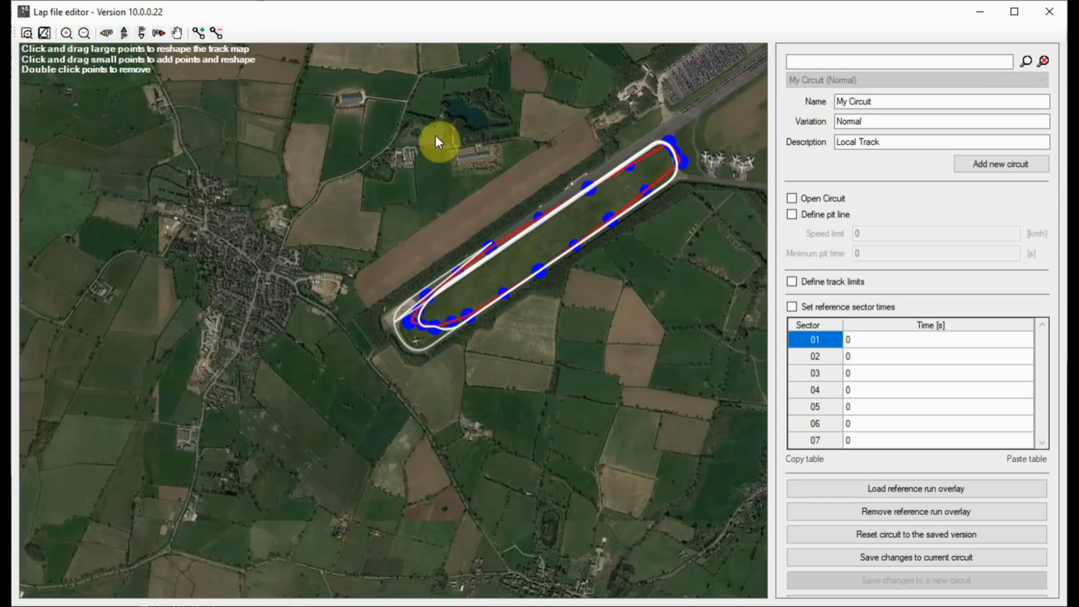
Align the outline with the reference run where the southeast straight meets the southwest bend, adding points along the curve
left_click(65, 33)
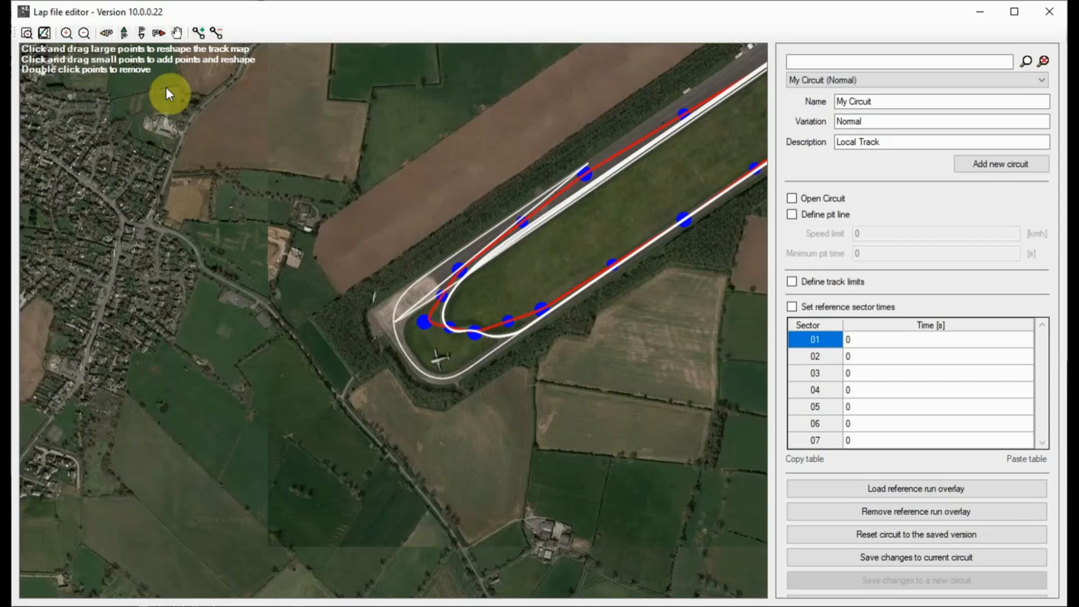
left_click_drag(579, 256, 465, 309)
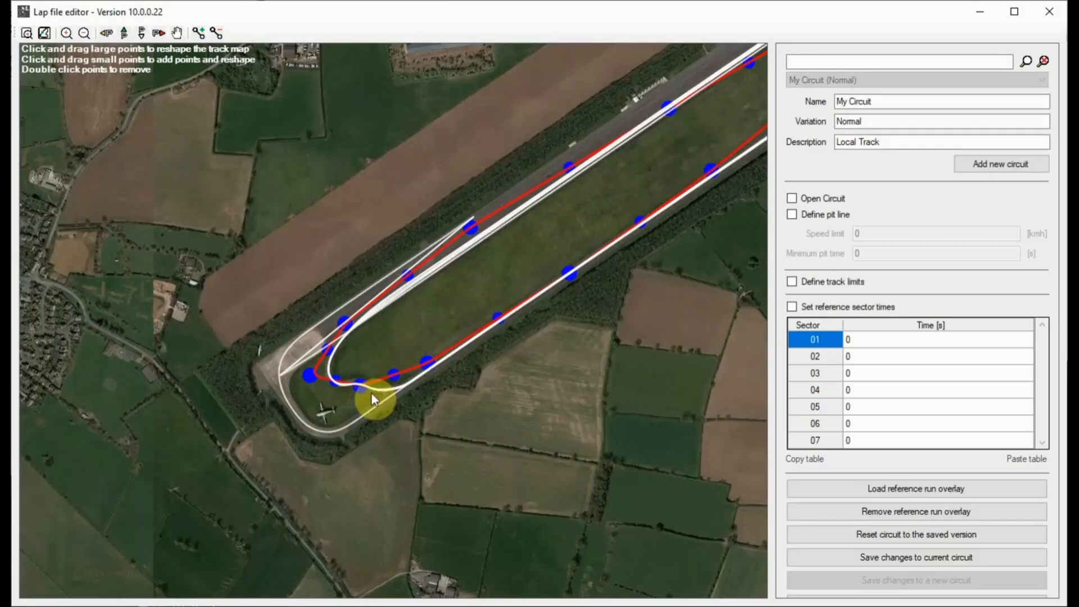
left_click(65, 33)
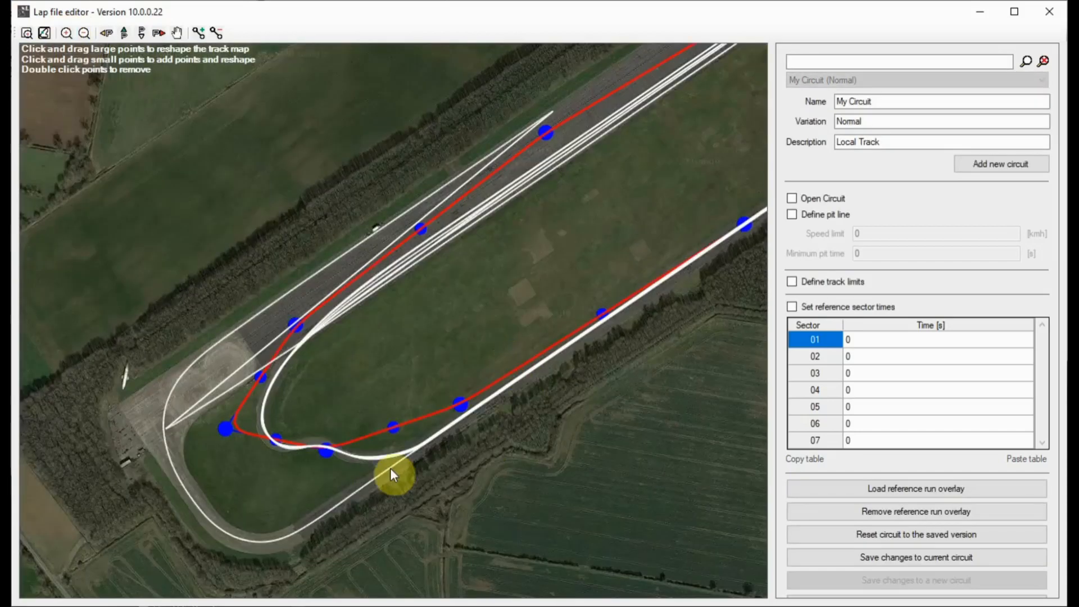
left_click_drag(461, 400, 474, 409)
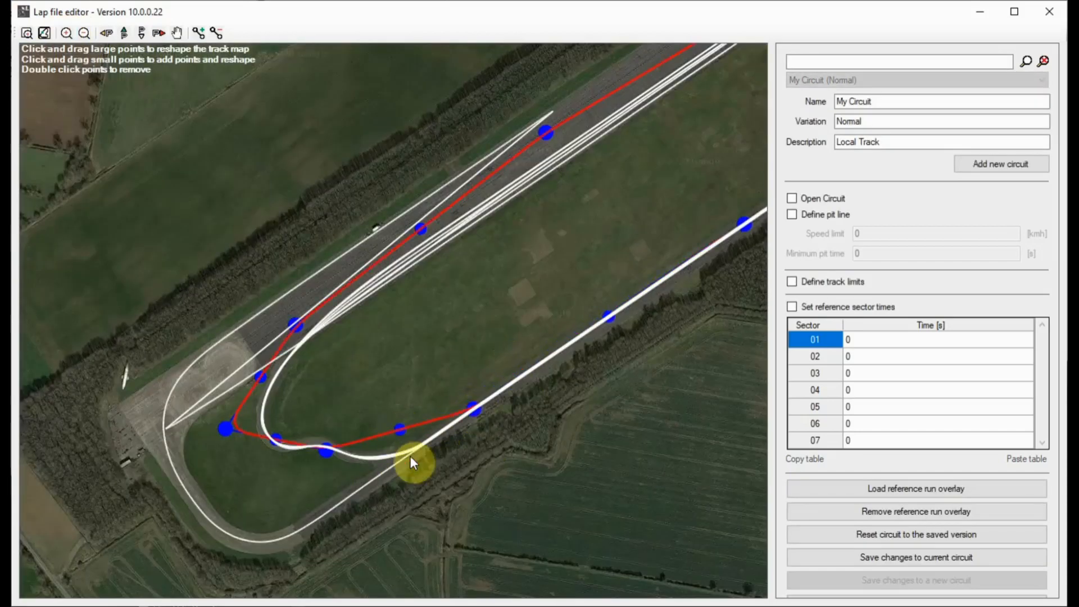
left_click_drag(399, 430, 365, 477)
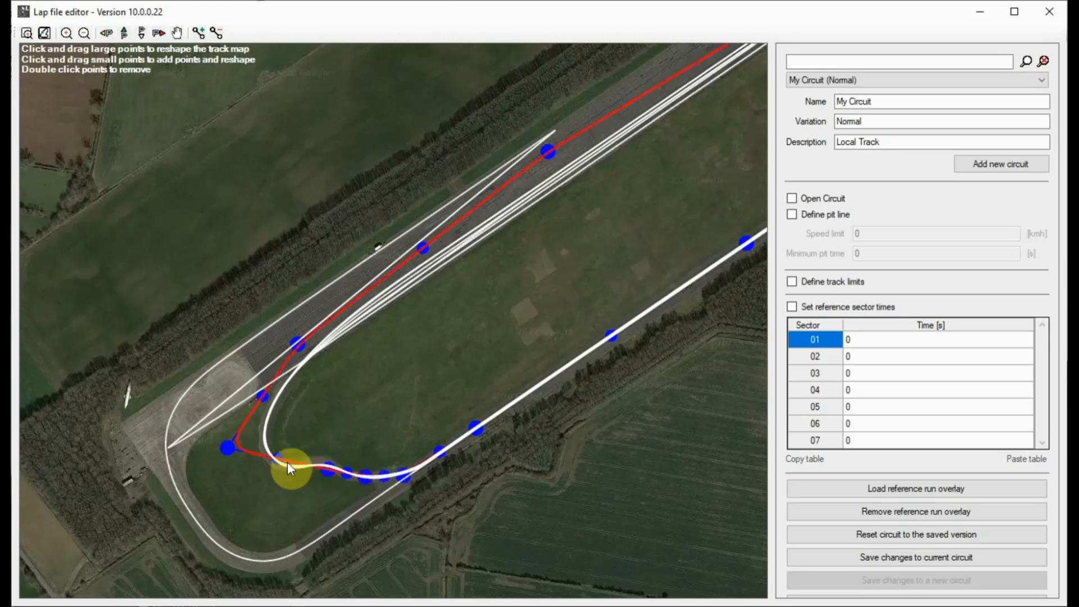
Fit the outline to the southwest hairpin and the adjoining northwest straight, adding a point on the hairpin curve
left_click_drag(227, 447, 261, 433)
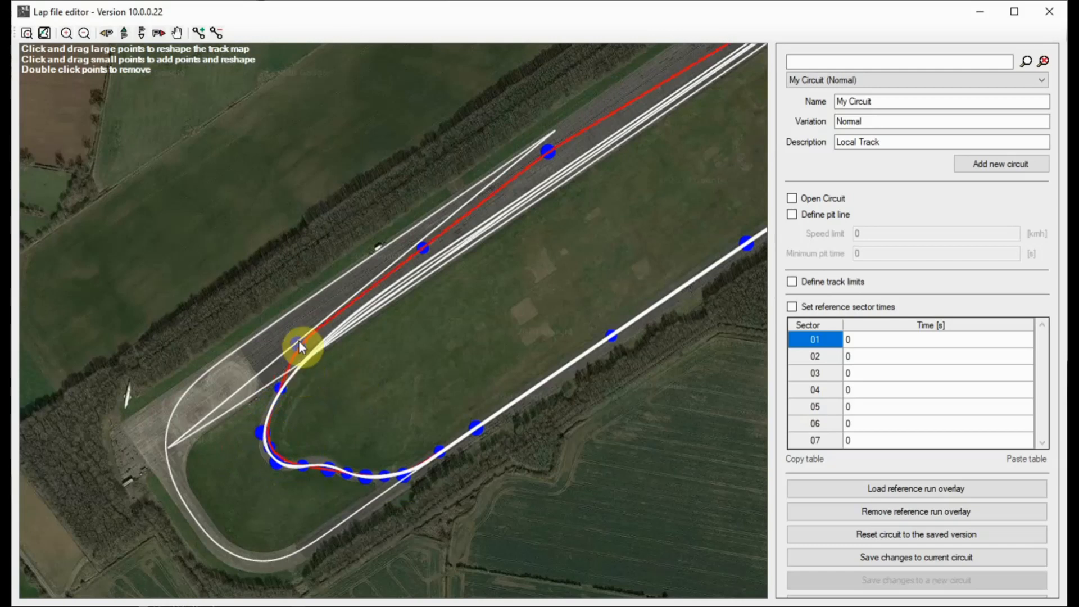
left_click_drag(301, 348, 308, 355)
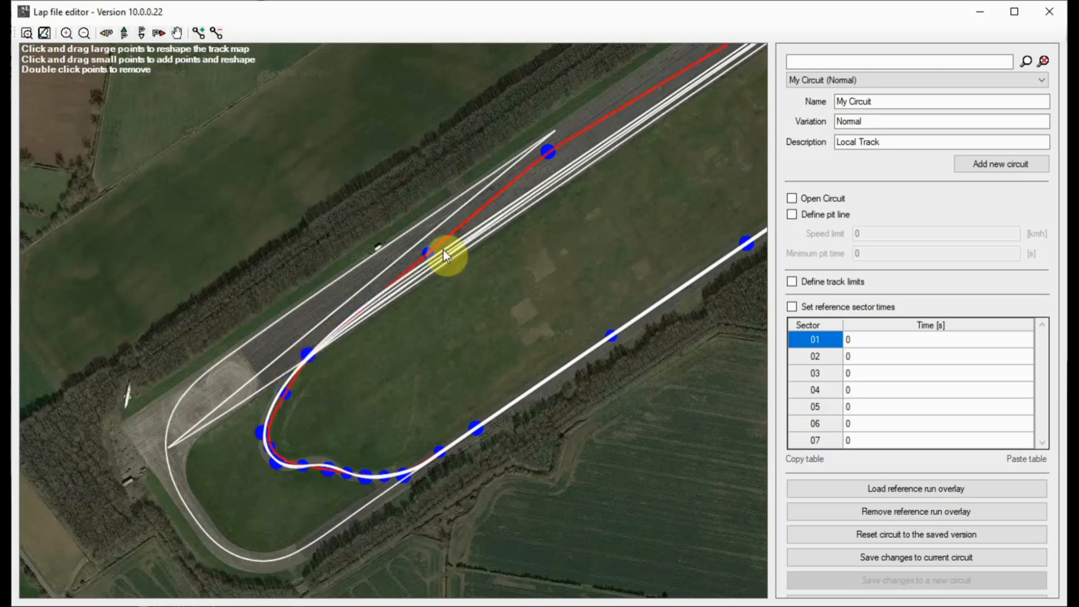
left_click_drag(548, 145, 564, 170)
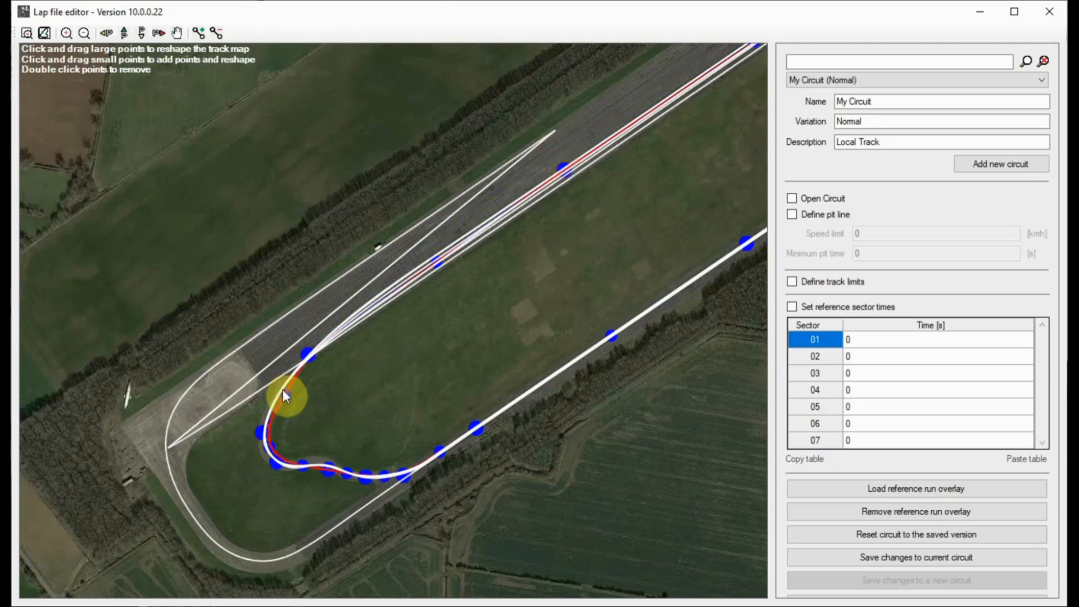
left_click_drag(284, 391, 278, 394)
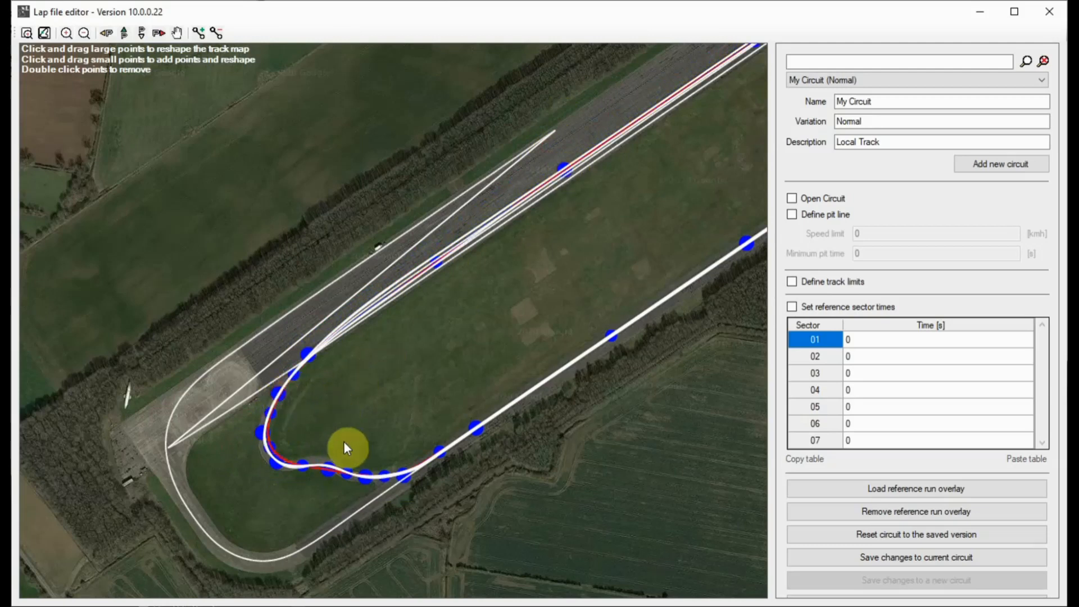
Fit the outline to the northern part of the southeast straight and the northeast bend, adding points along the curve
left_click_drag(689, 197, 397, 373)
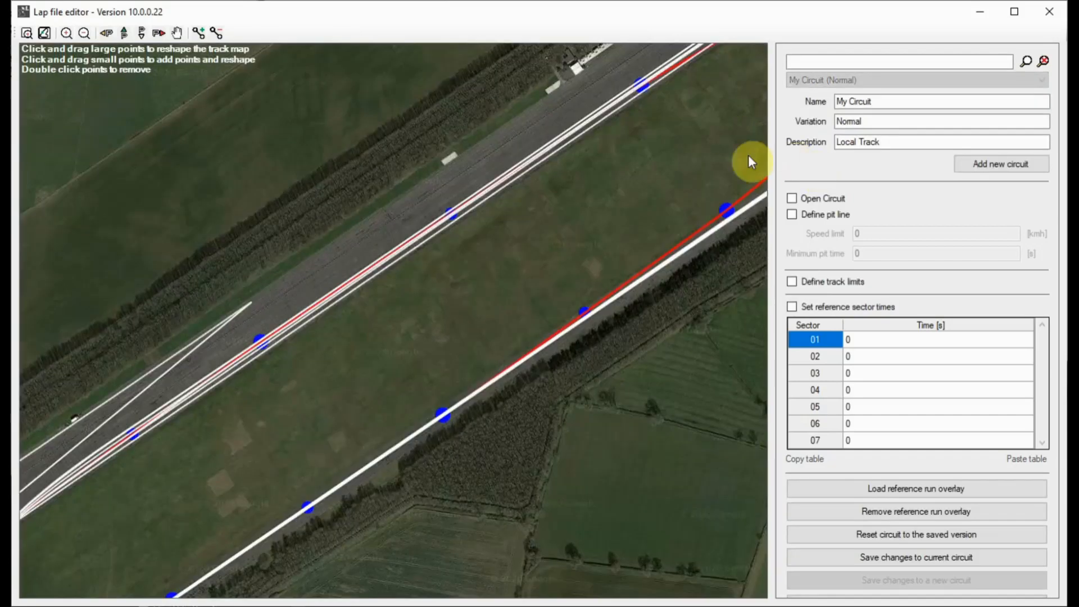
left_click_drag(687, 166, 403, 328)
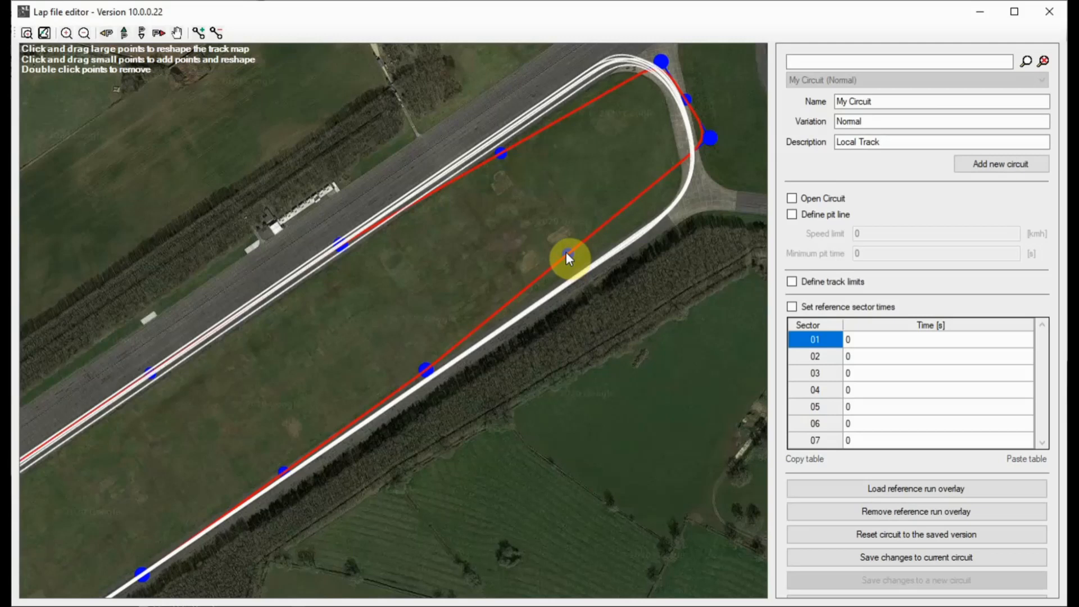
left_click_drag(457, 347, 439, 371)
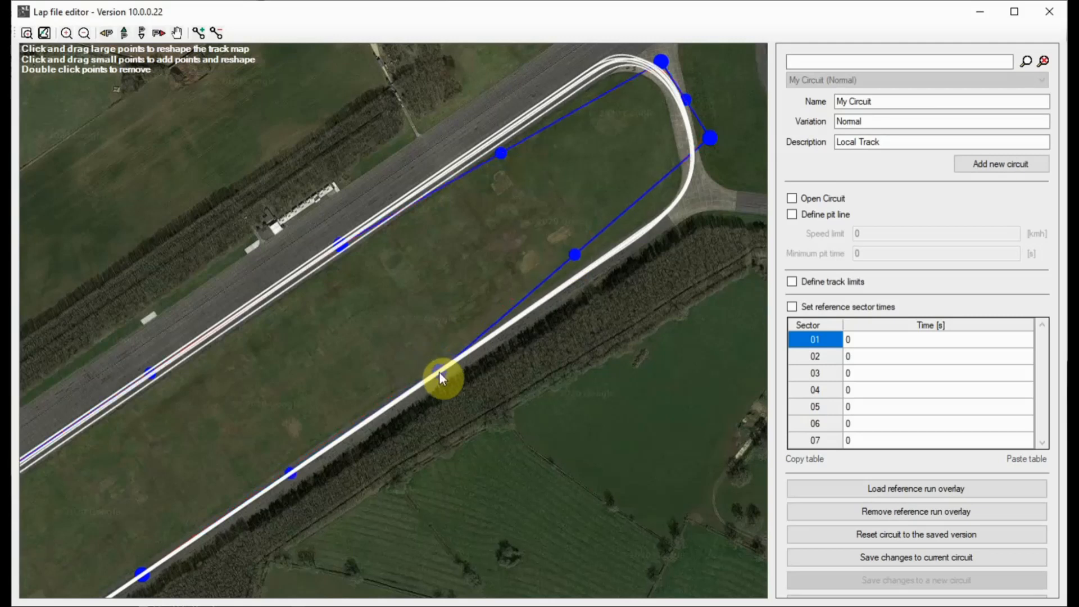
left_click_drag(575, 254, 694, 174)
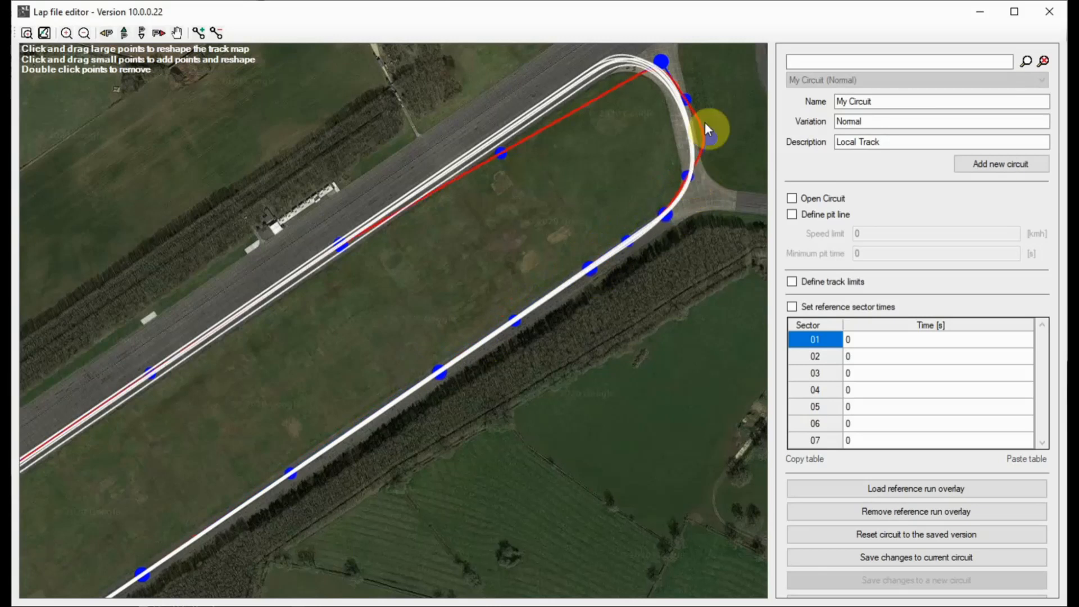
left_click_drag(709, 138, 693, 137)
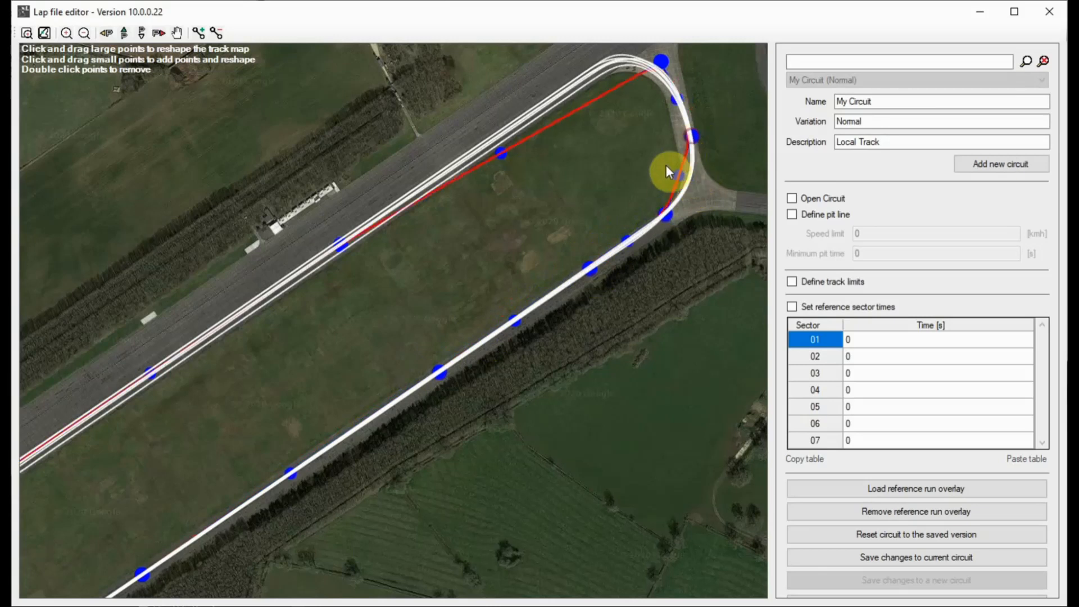
left_click_drag(676, 178, 690, 178)
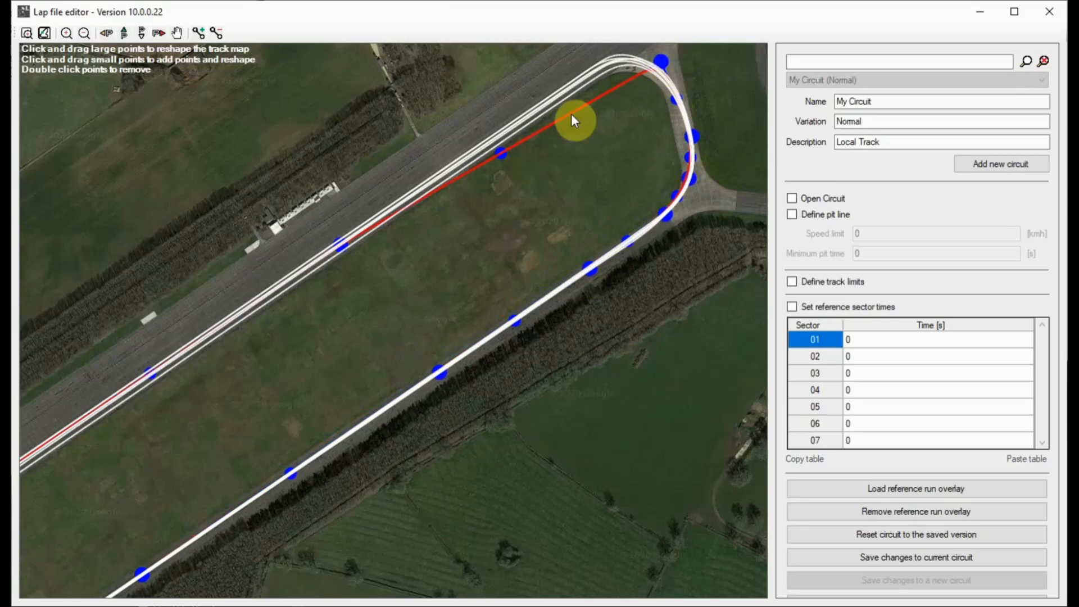
Align the northwest straight up to the northeast bend with the reference run and save the changes to the current circuit
left_click_drag(501, 153, 524, 119)
left_click_drag(591, 89, 610, 59)
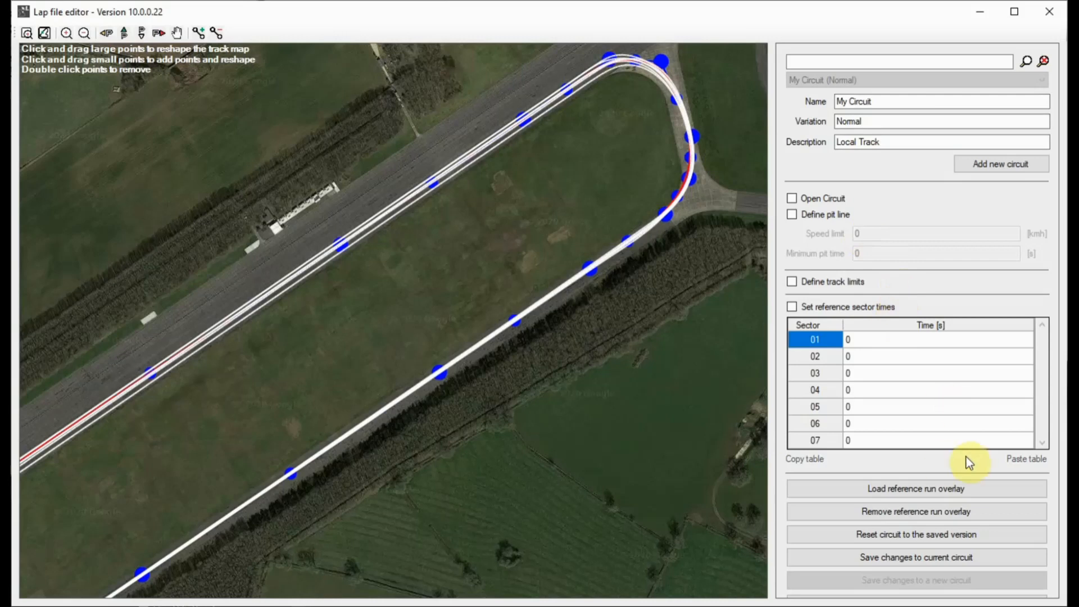
left_click(940, 564)
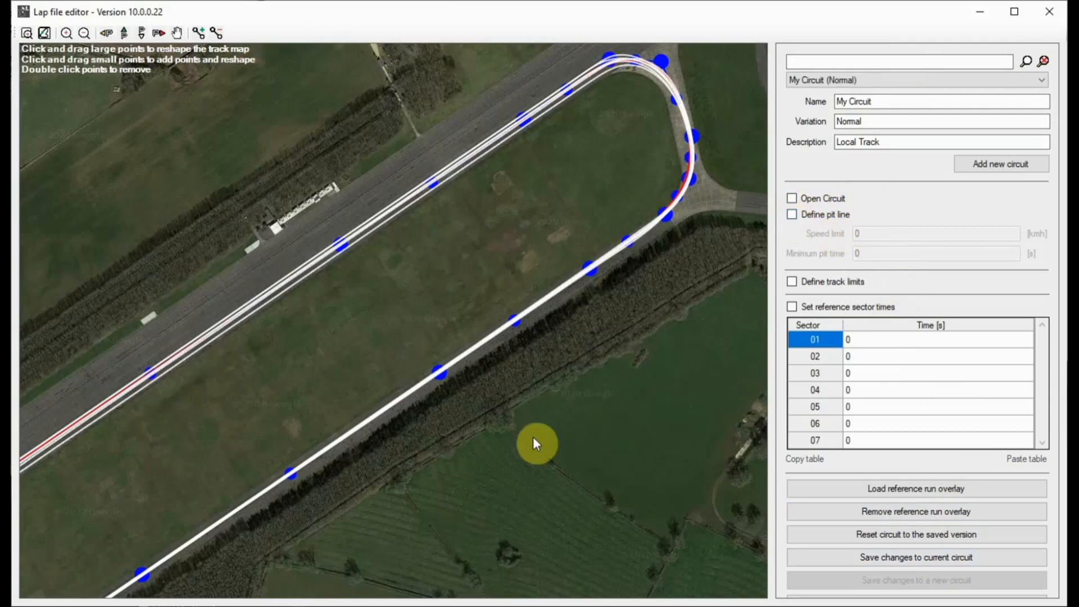
Add a track marker across the southeast straight and delete it again
left_click(89, 35)
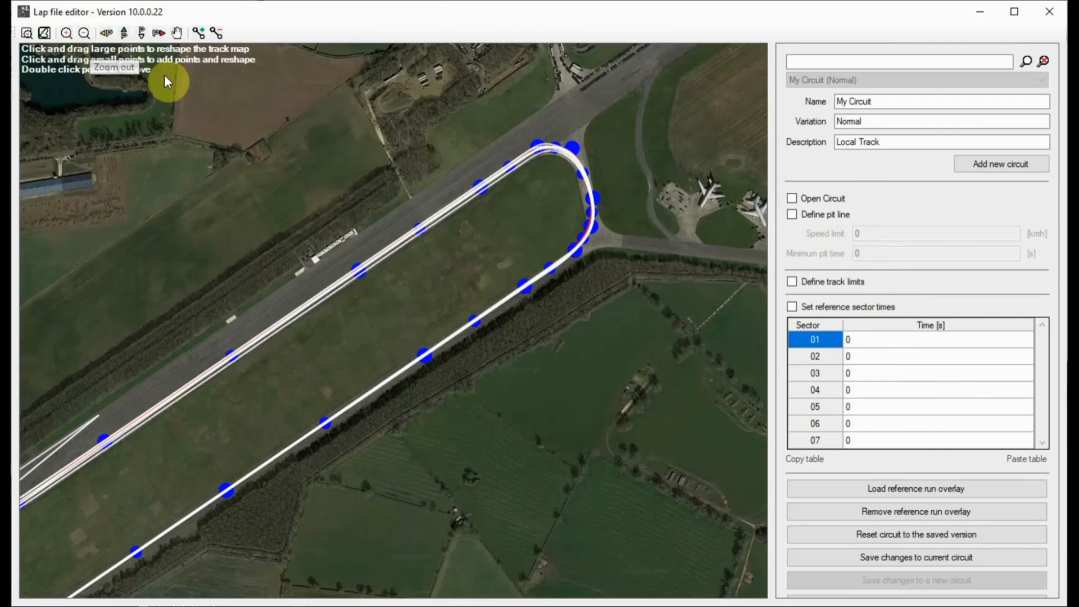
left_click(198, 34)
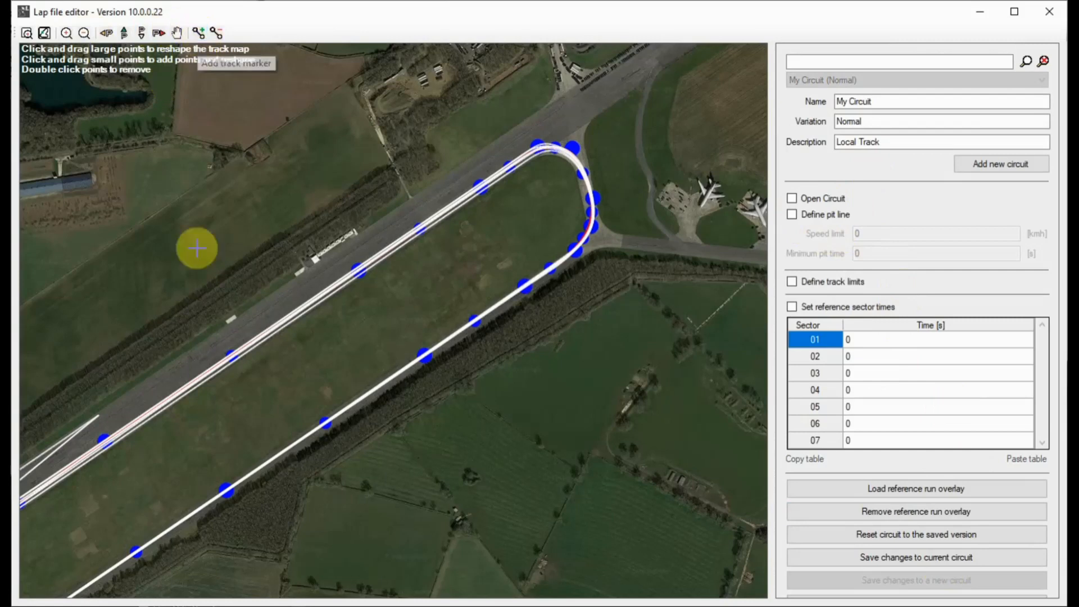
left_click(275, 491)
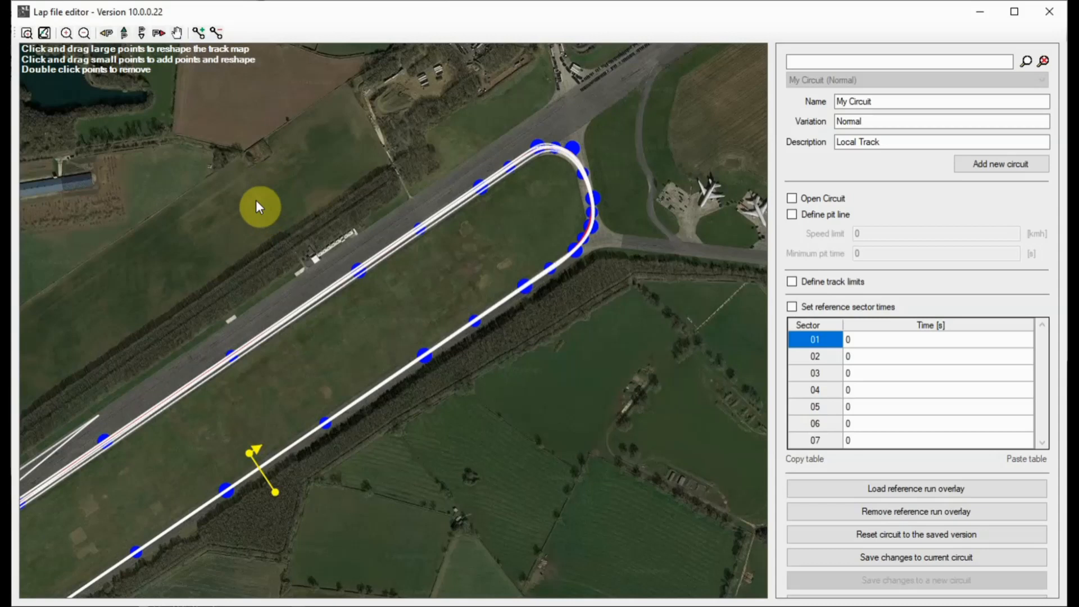
left_click(217, 32)
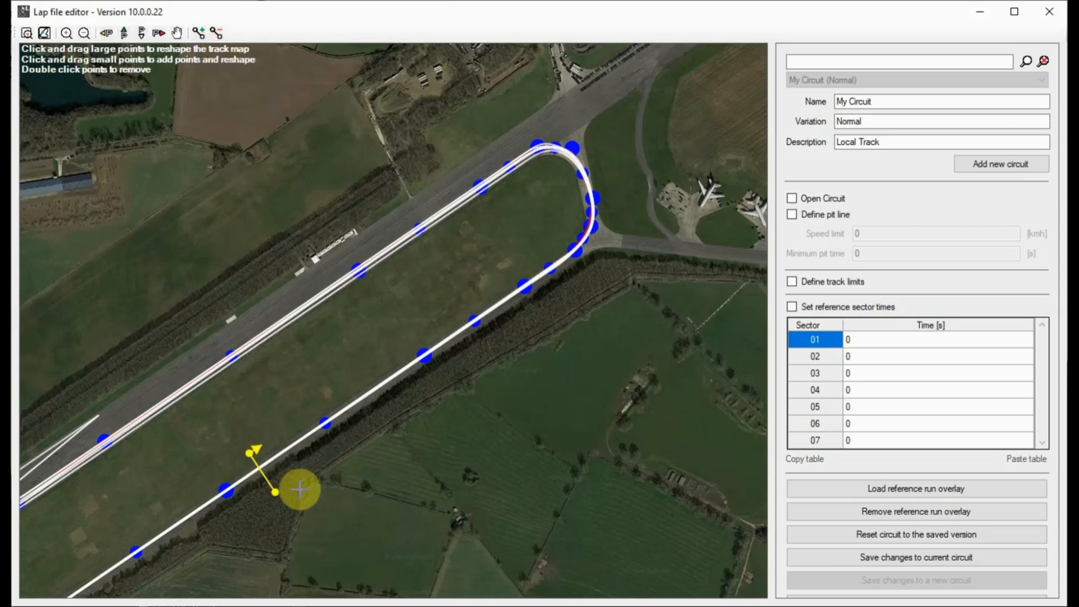
left_click(275, 490)
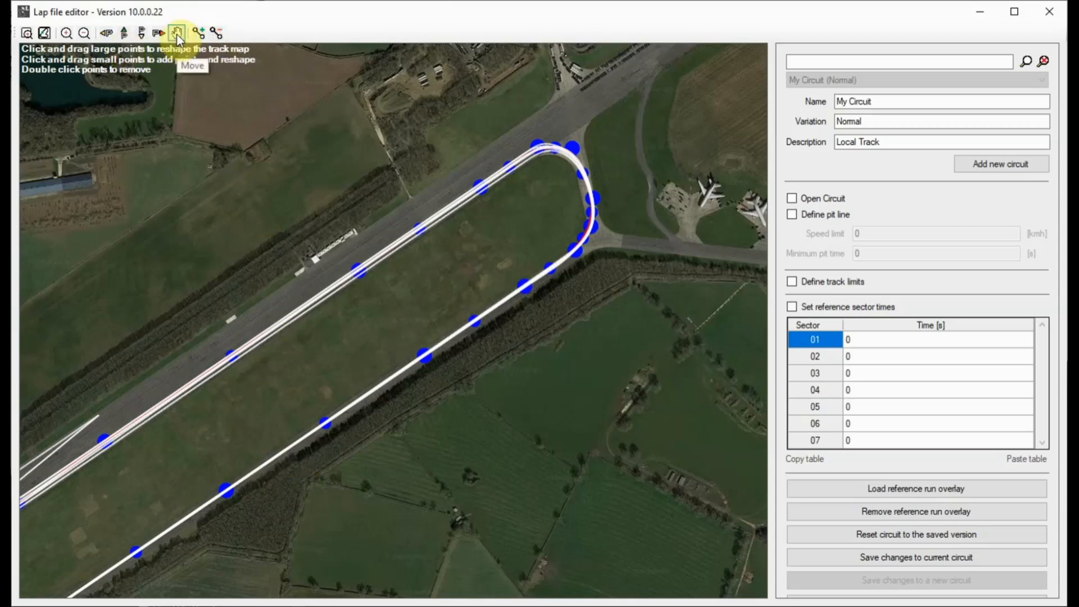
Draw a track marker across the middle of the southeast straight, from the outside of the track to the infield
left_click(123, 34)
left_click(142, 34)
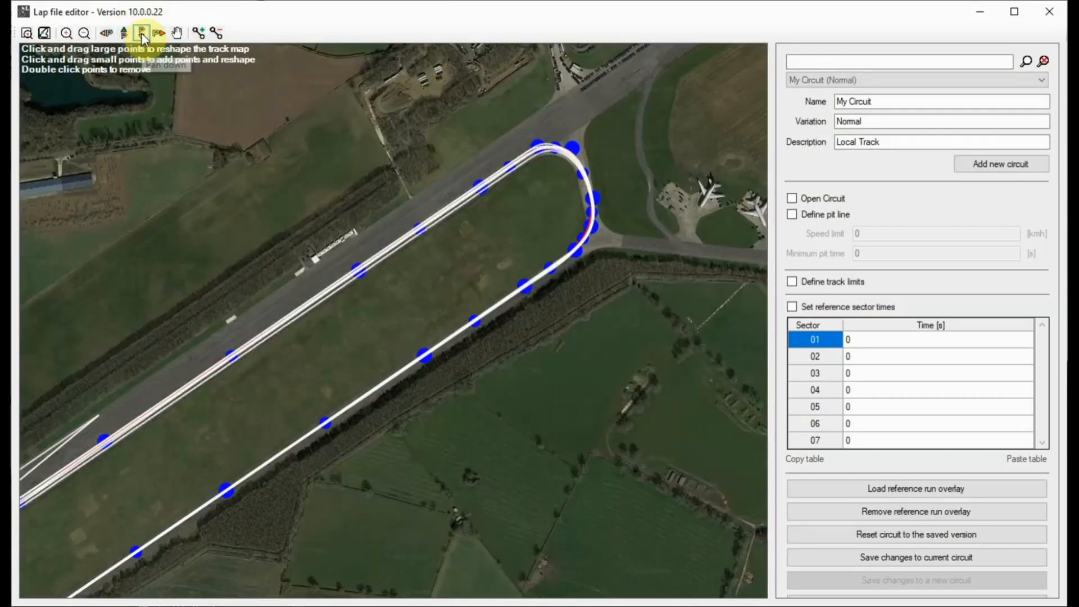
left_click(142, 34)
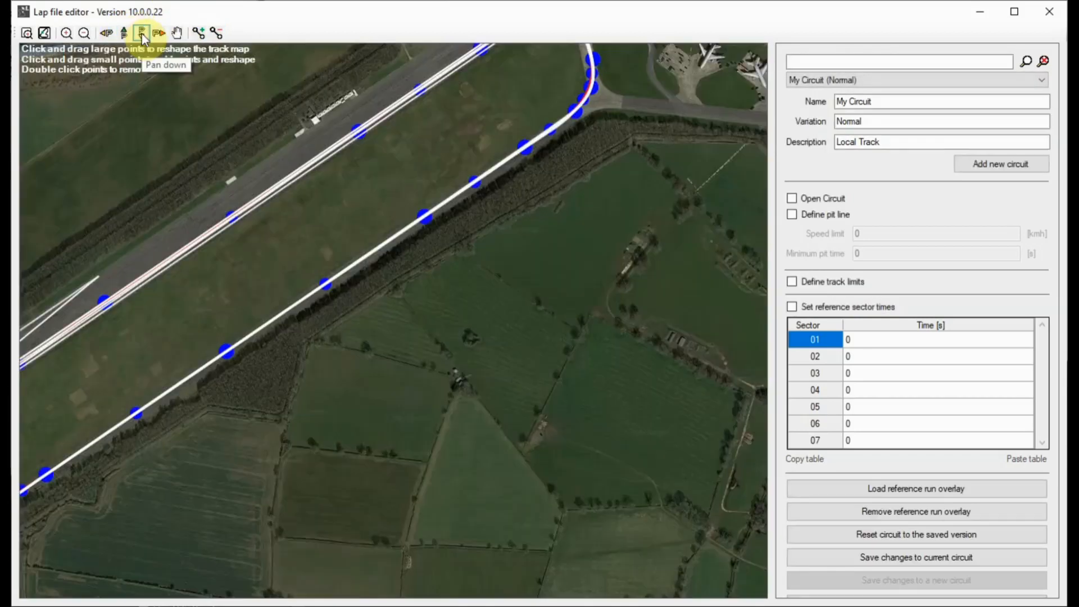
left_click(110, 35)
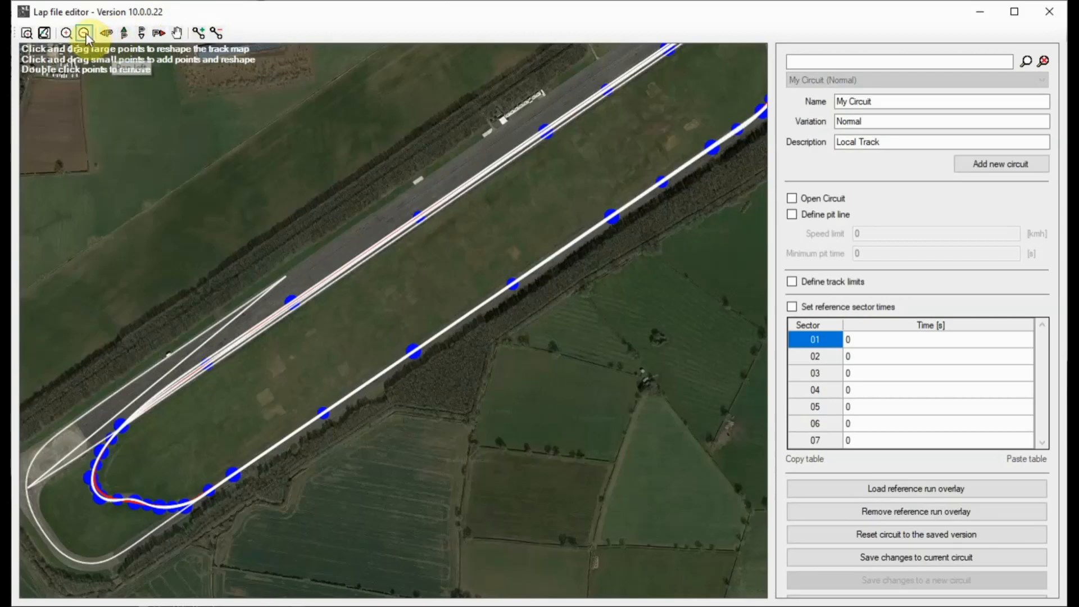
left_click(84, 33)
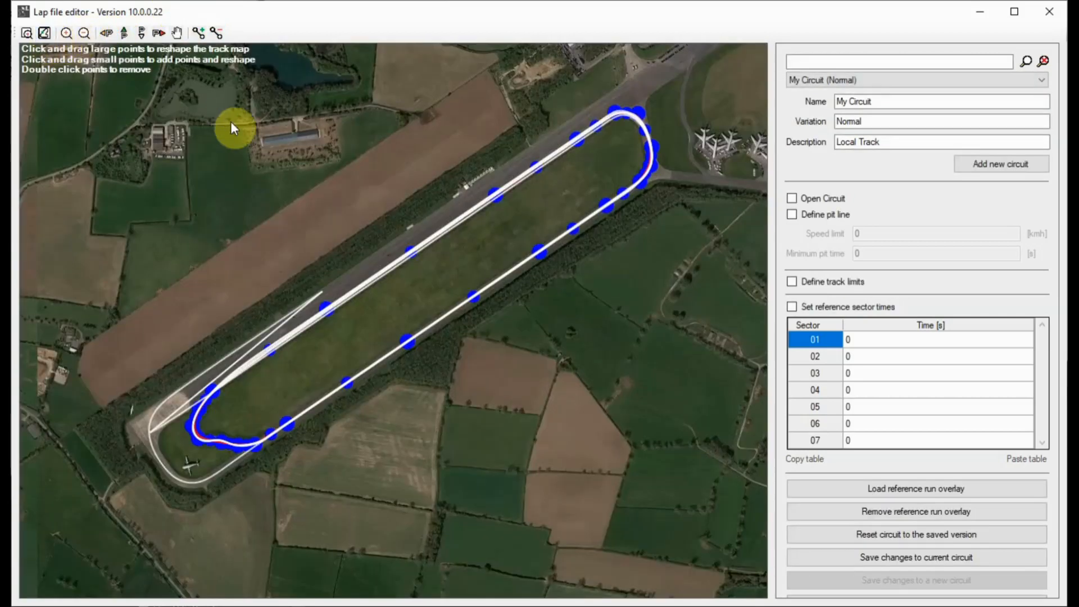
left_click(44, 33)
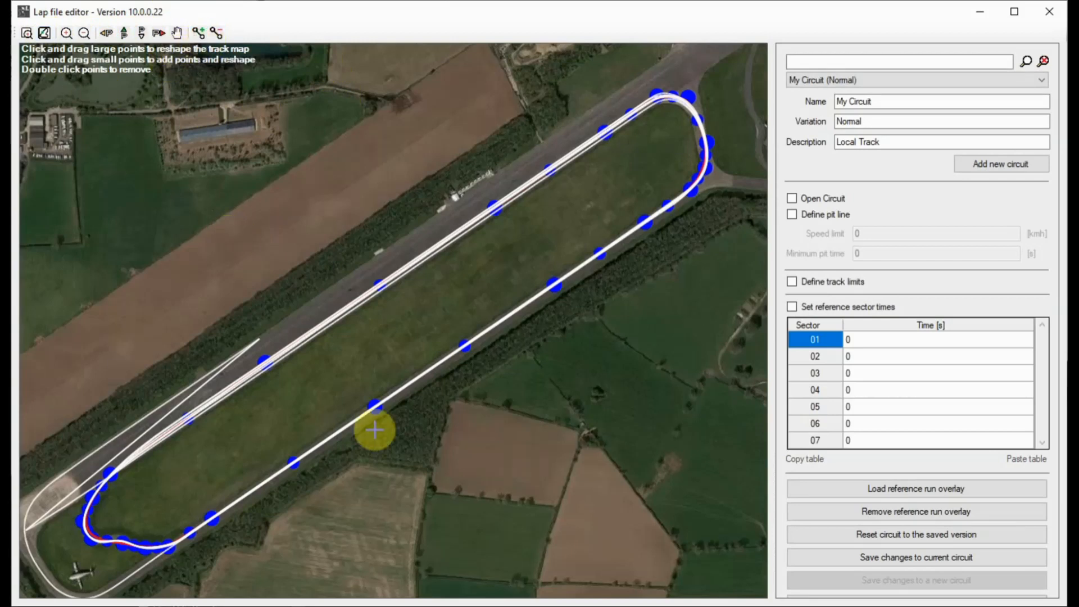
mouse_move(434, 396)
left_mouse_down()
mouse_move(389, 366)
mouse_move(403, 355)
left_mouse_up()
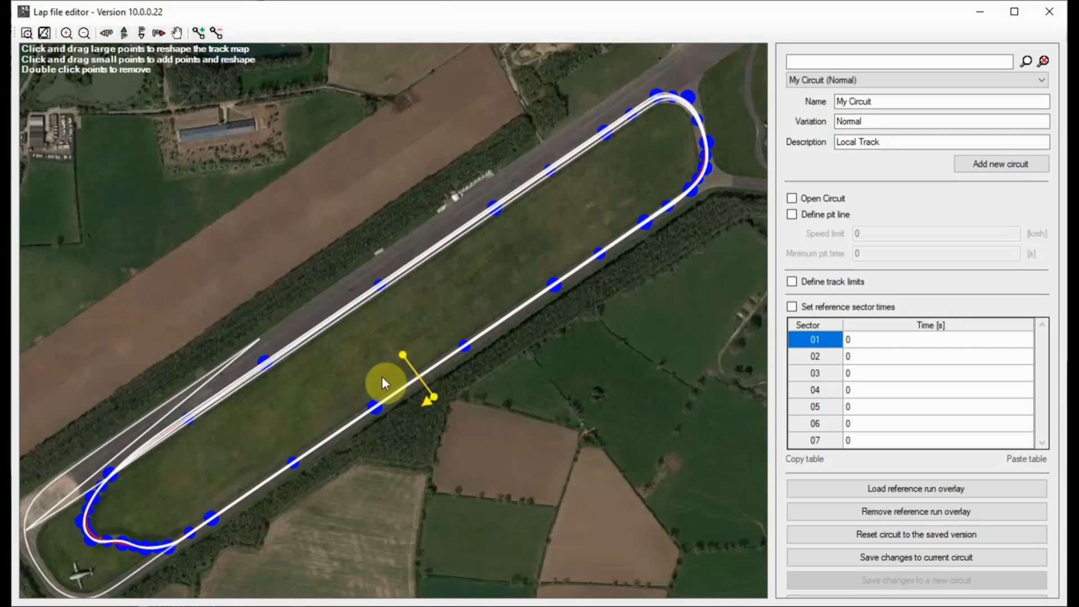
Change the marker across the middle of the southeast straight to a lap marker
right_click(401, 354)
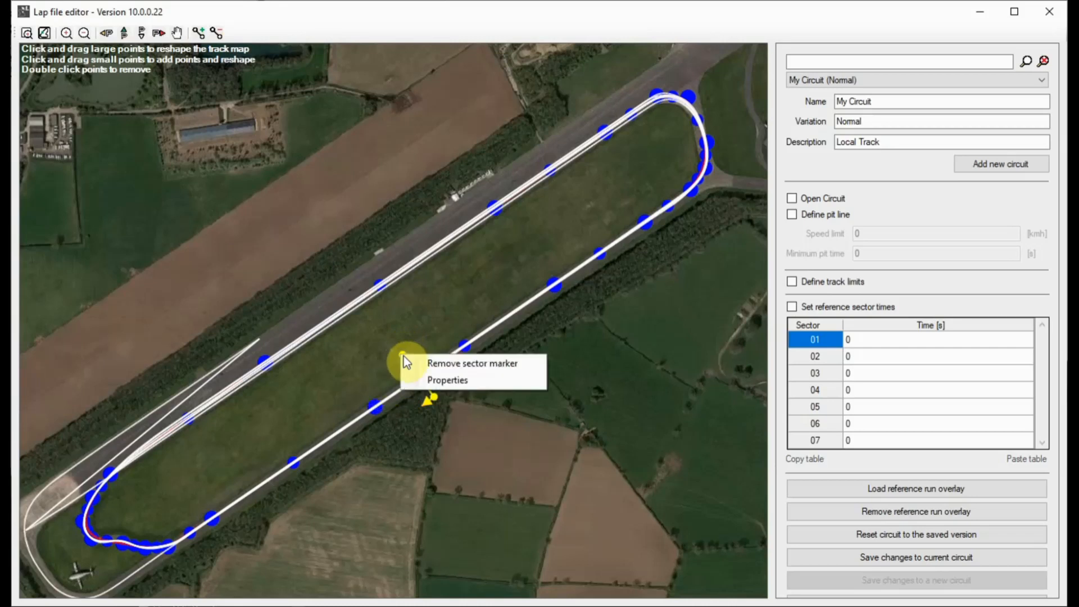
left_click(453, 381)
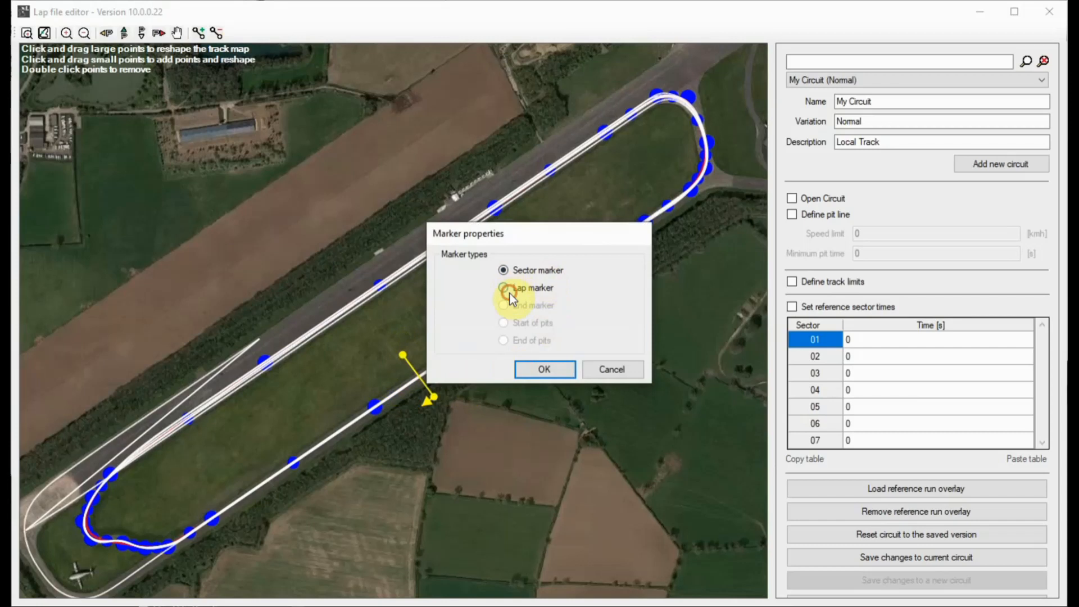
left_click(544, 369)
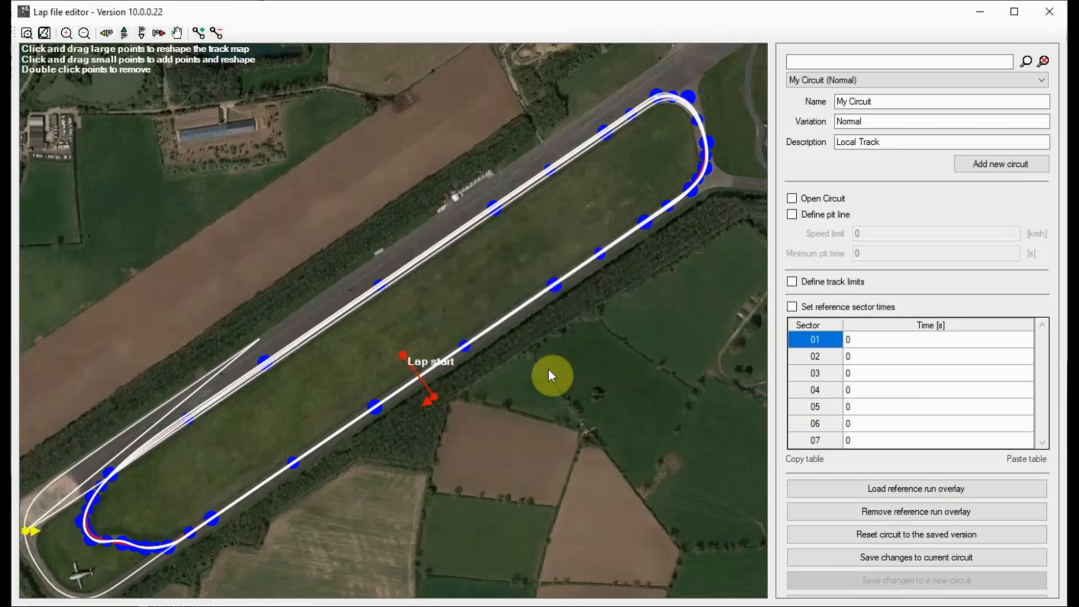
Add sector markers across the southwestern part of the northwest straight, just before the northeast bend, and across the southeast straight after that bend
left_click(198, 33)
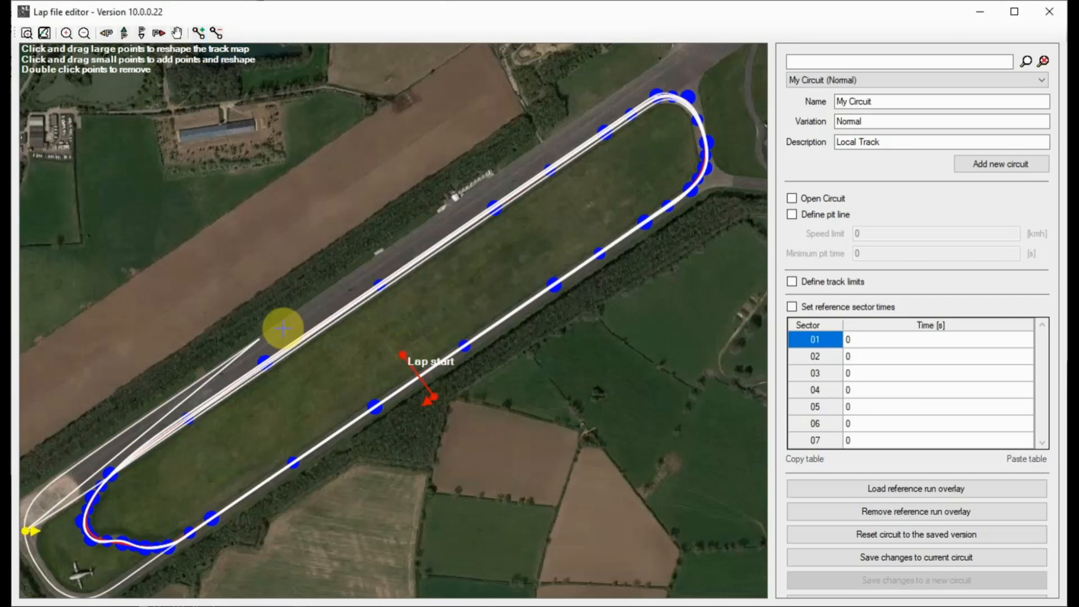
left_click_drag(278, 326, 311, 373)
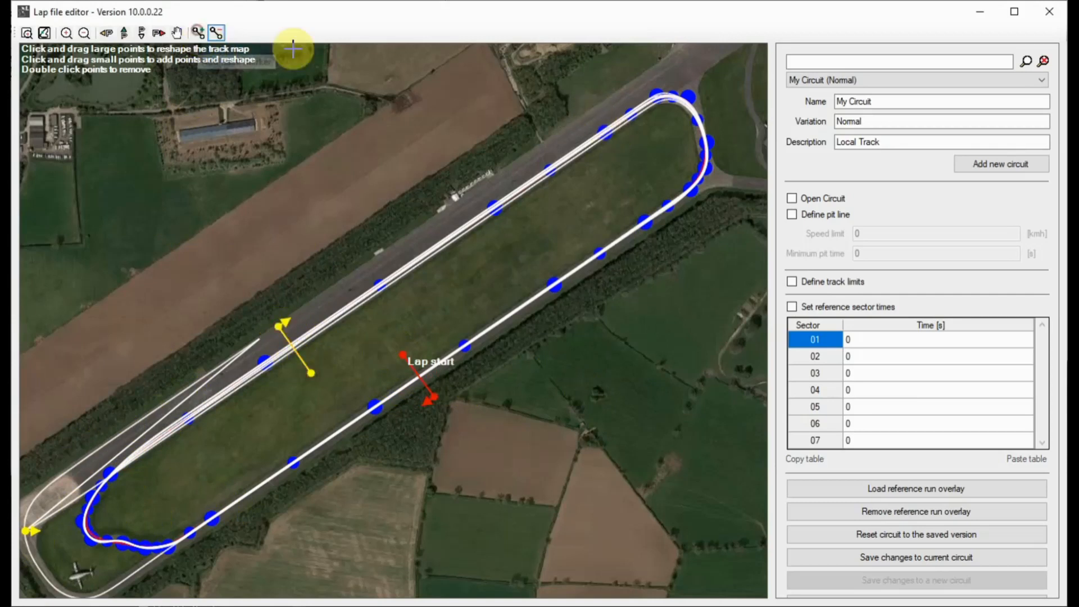
left_click_drag(613, 102, 635, 148)
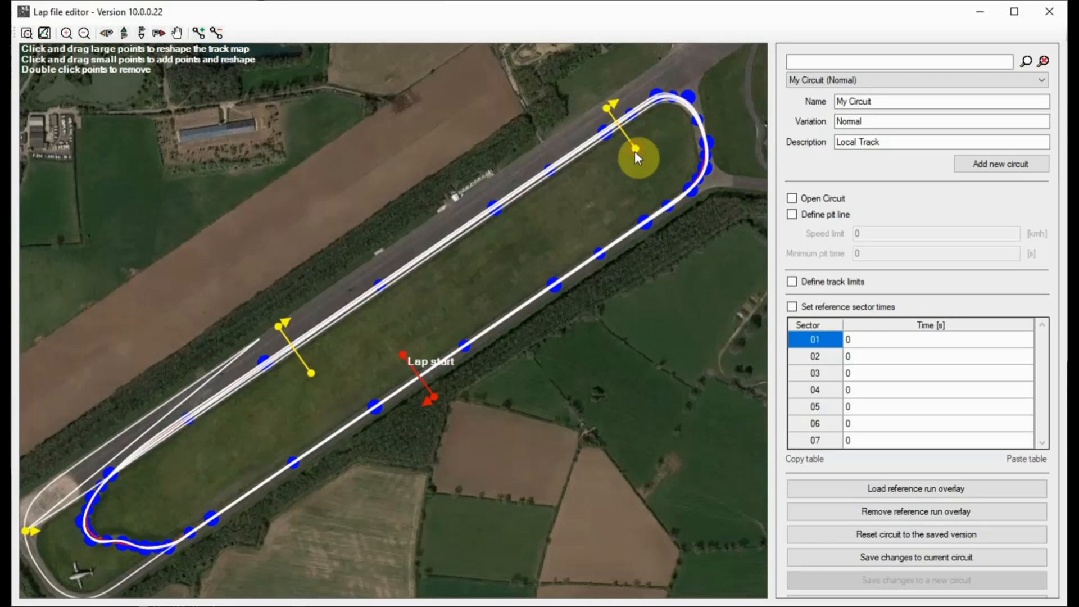
left_click(198, 34)
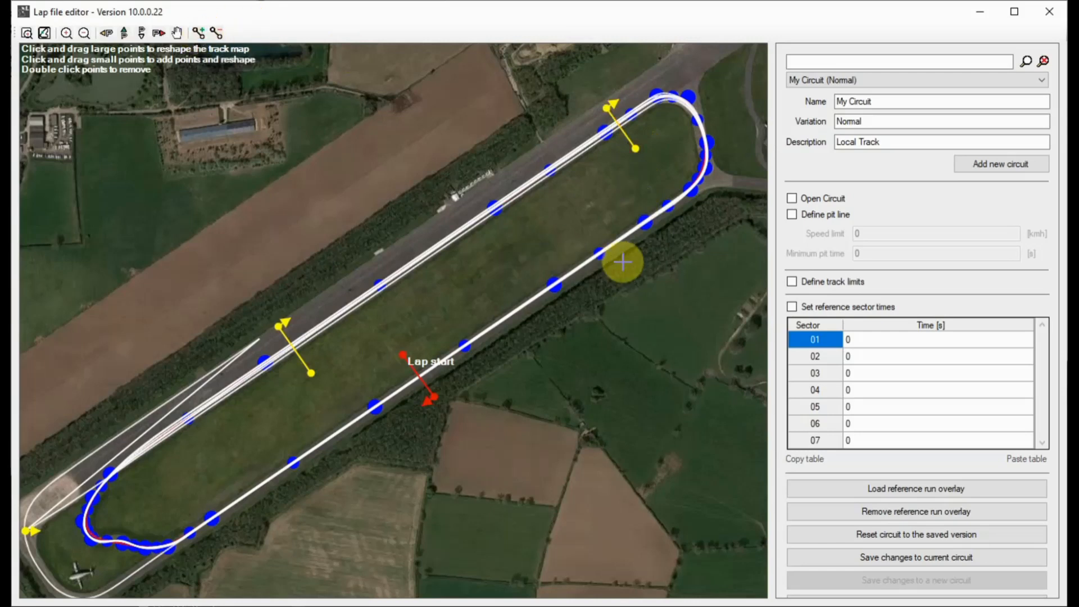
left_click_drag(634, 252, 612, 221)
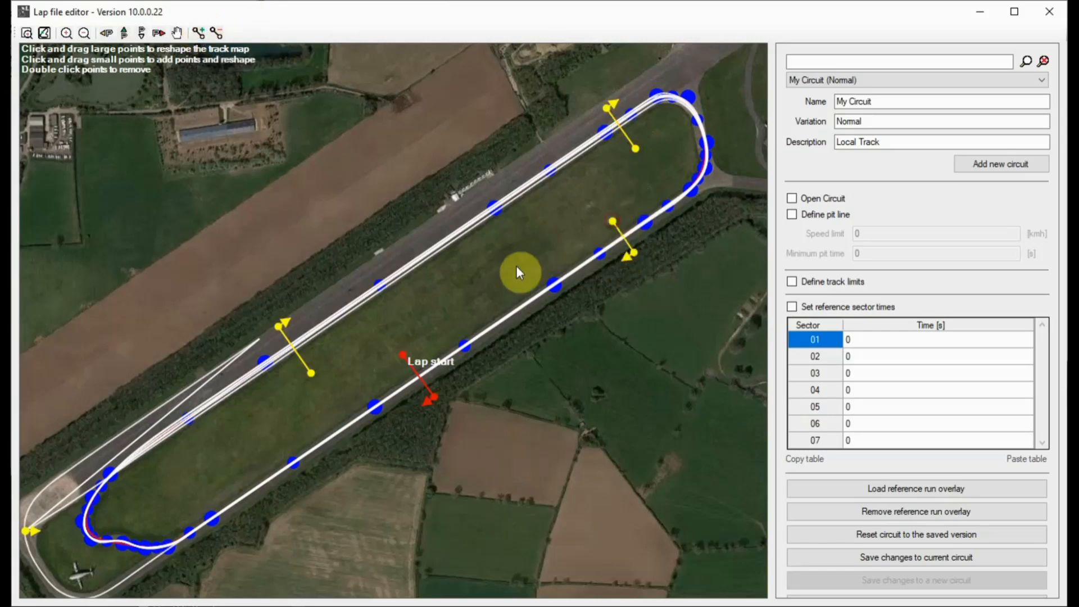
Remove the stray sector marker at the far western edge of the track and save the changes to the current circuit
right_click(26, 534)
left_click(55, 541)
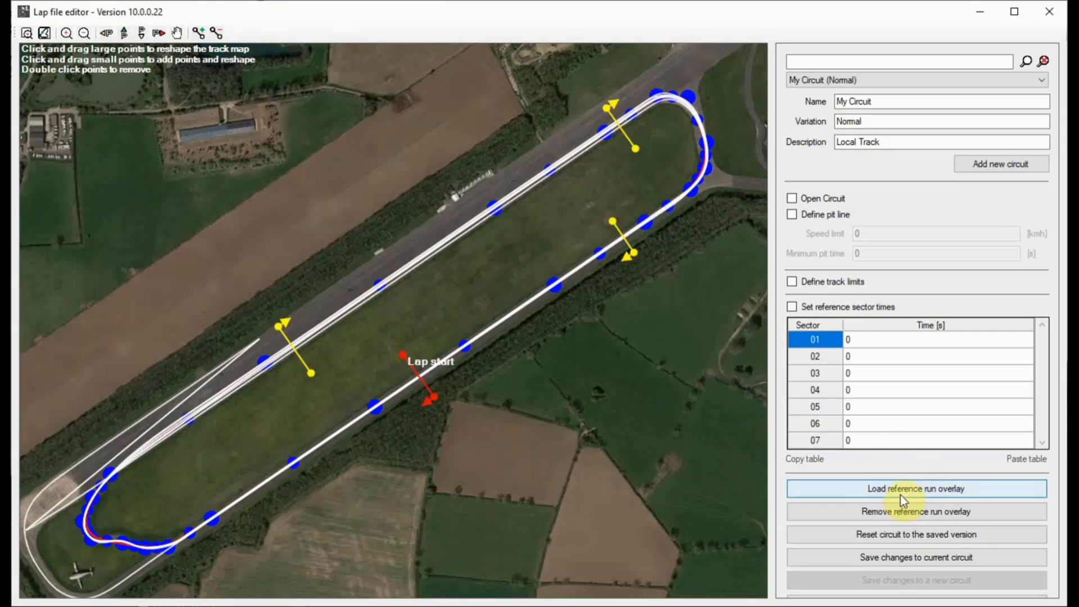
left_click(909, 560)
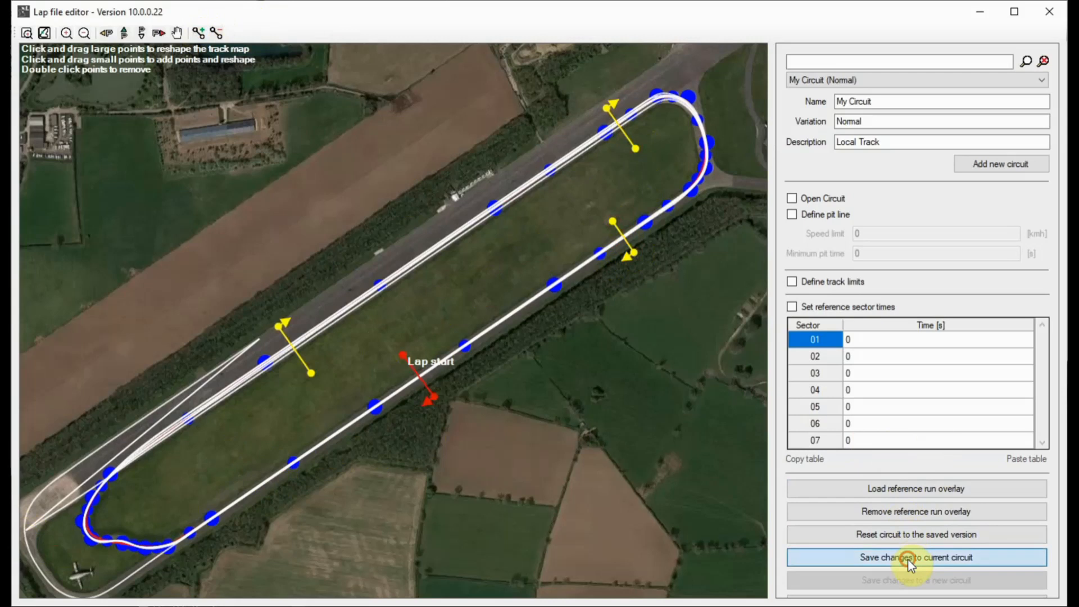